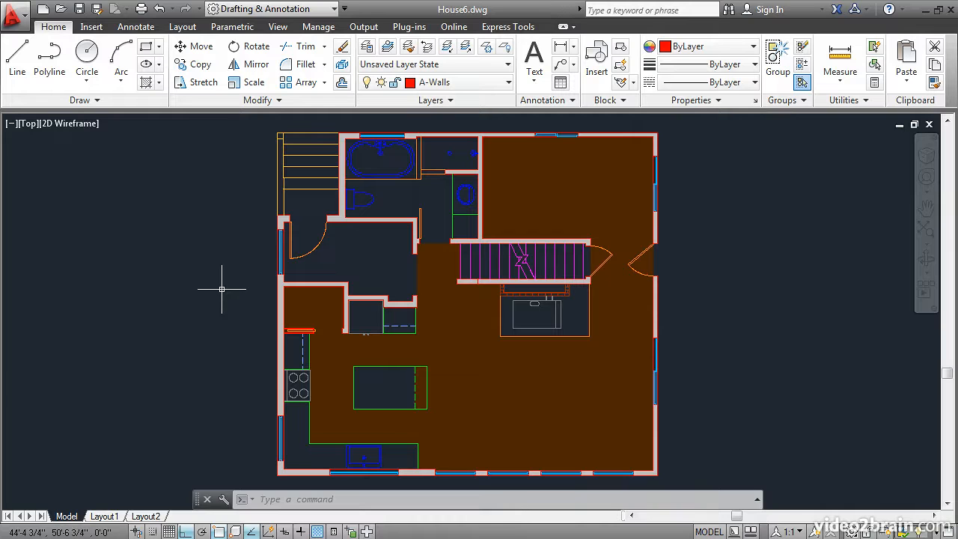
# Set the current lineweight for new objects to 0.70 mm in the lineweight settings
pyautogui.write('LW')
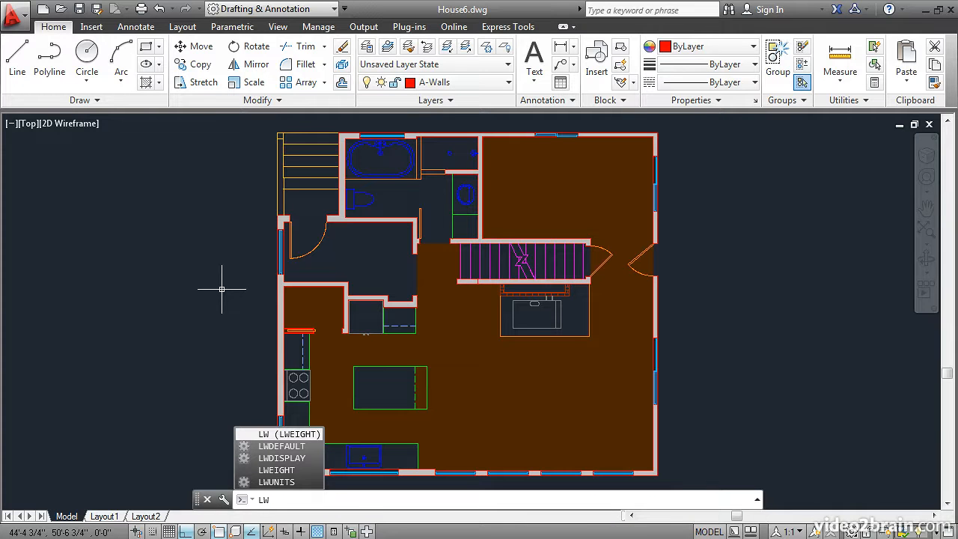
pyautogui.press('Return')
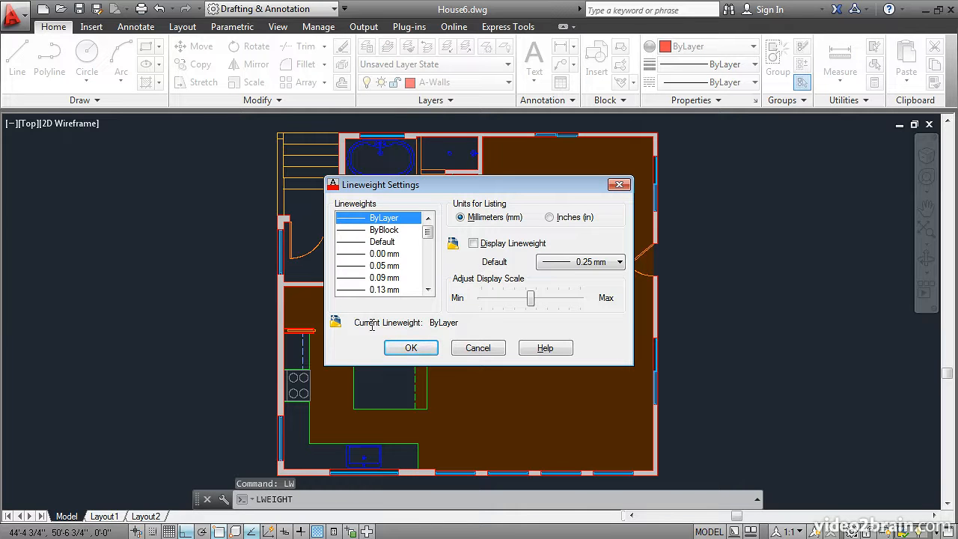
pyautogui.scroll(-3, 428, 248)
pyautogui.scroll(-1, 429, 258)
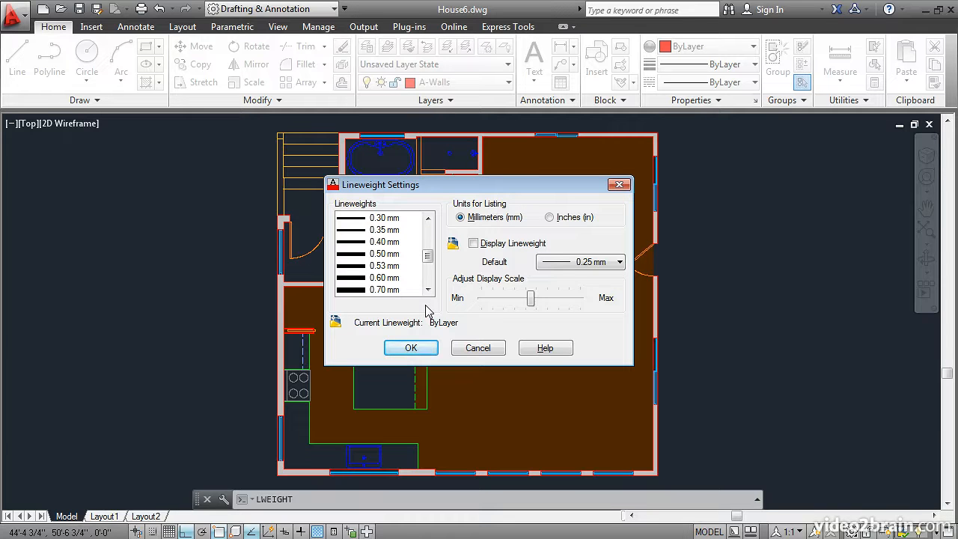
pyautogui.click(390, 255)
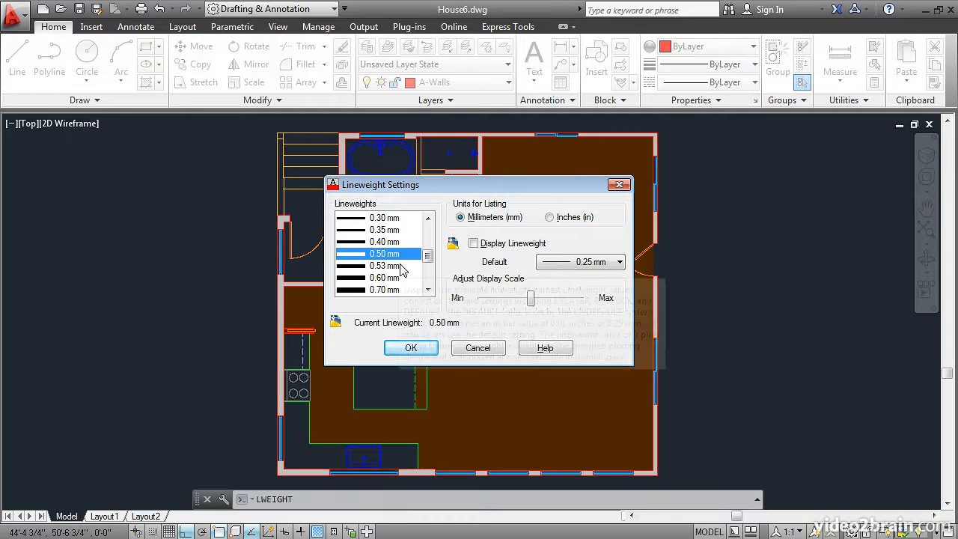
pyautogui.click(378, 291)
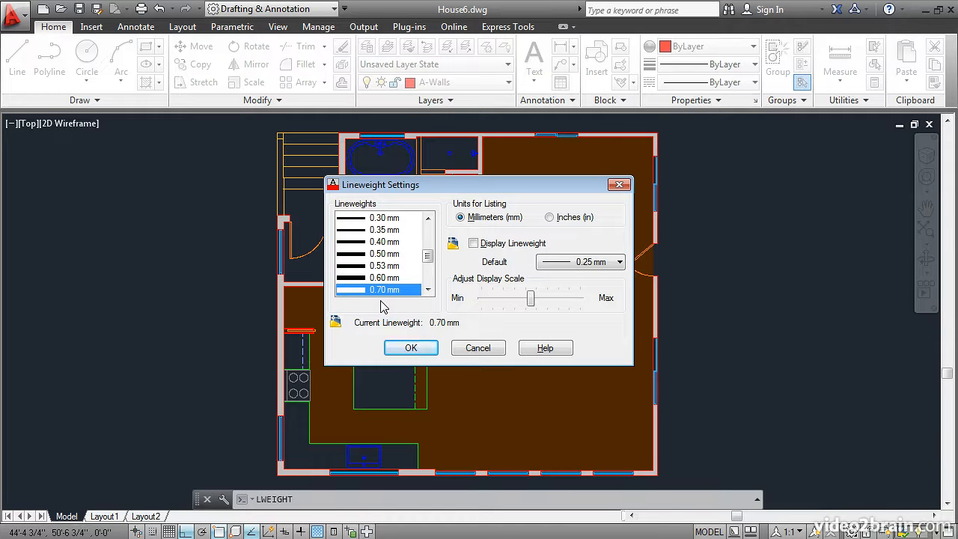
pyautogui.click(402, 349)
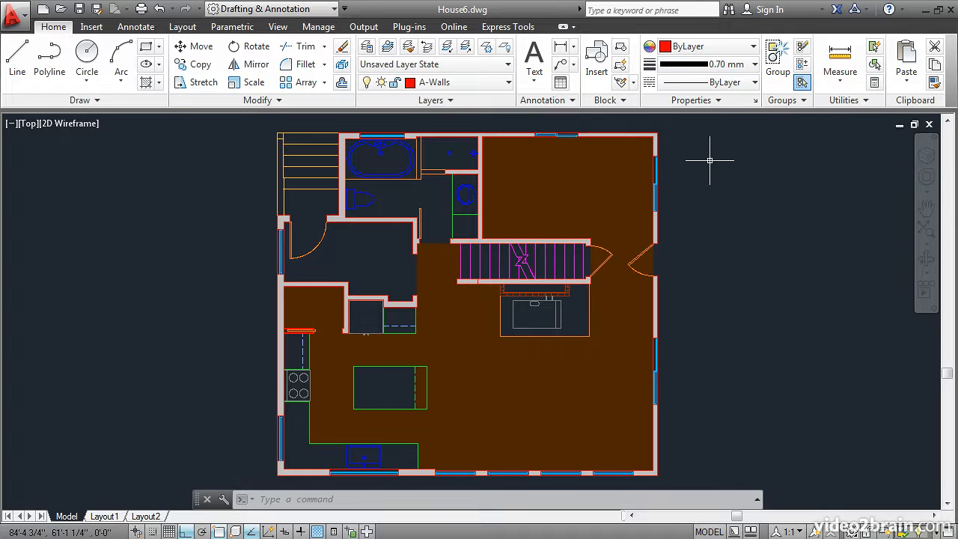
# Draw a short horizontal line in the empty space to the right of the house's upper room
pyautogui.click(14, 66)
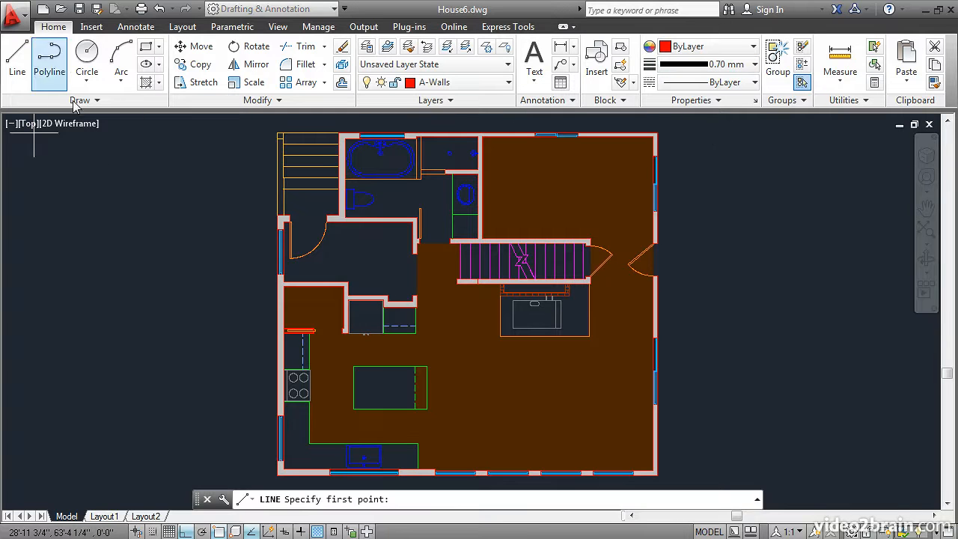
pyautogui.click(694, 190)
pyautogui.click(780, 190)
pyautogui.press('Return')
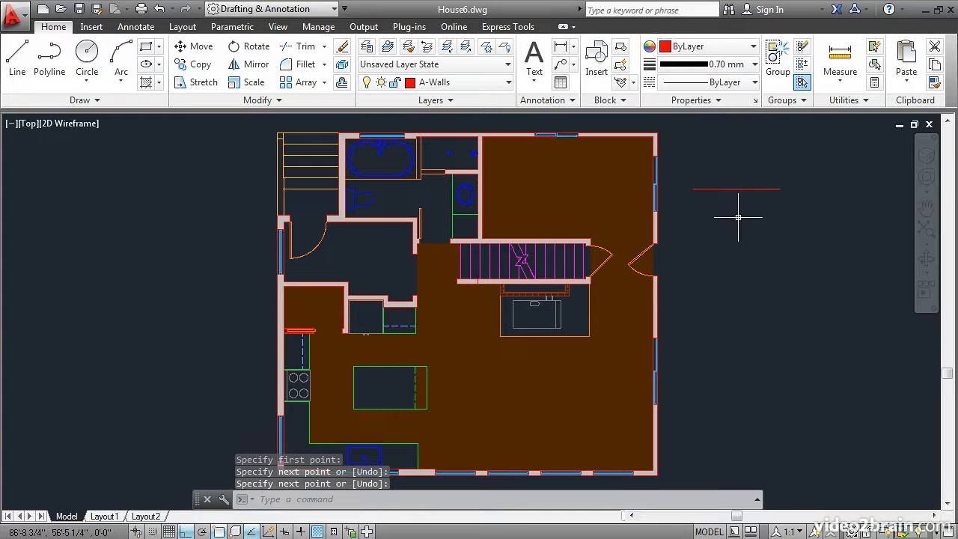
# Turn on lineweight display and inspect the line beside the house at different magnifications
pyautogui.scroll(2, 738, 217)
pyautogui.scroll(4, 738, 217)
pyautogui.moveTo(660, 177); pyautogui.dragTo(581, 304, button='middle')
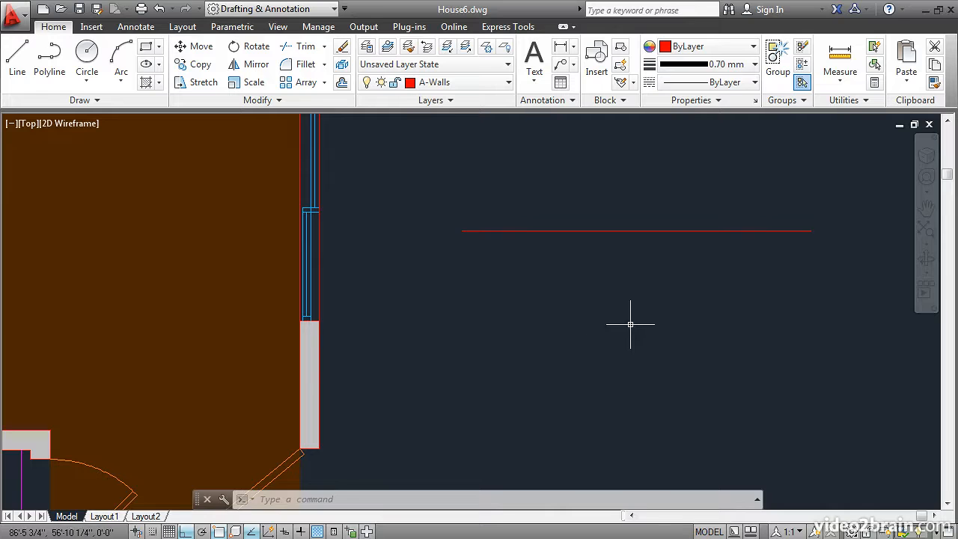
pyautogui.click(301, 531)
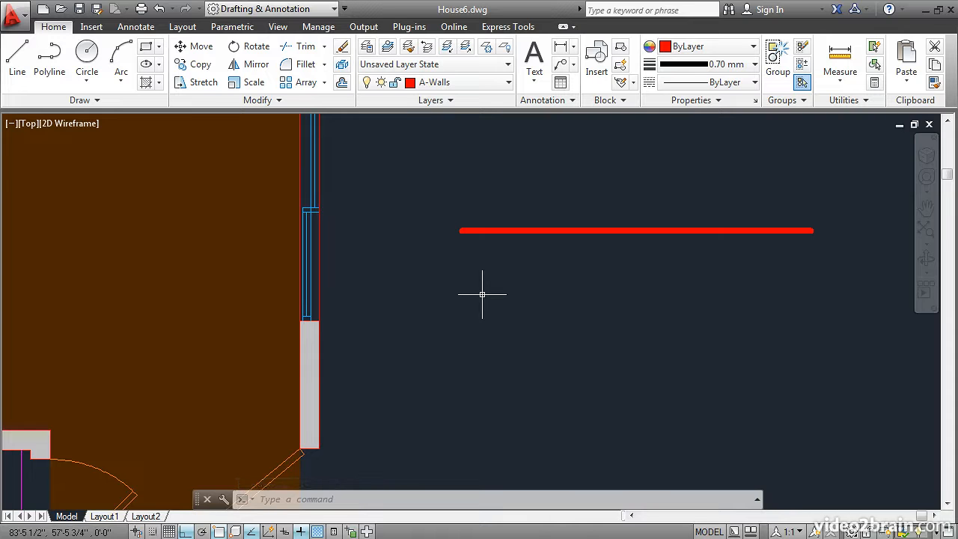
pyautogui.scroll(-6, 482, 294)
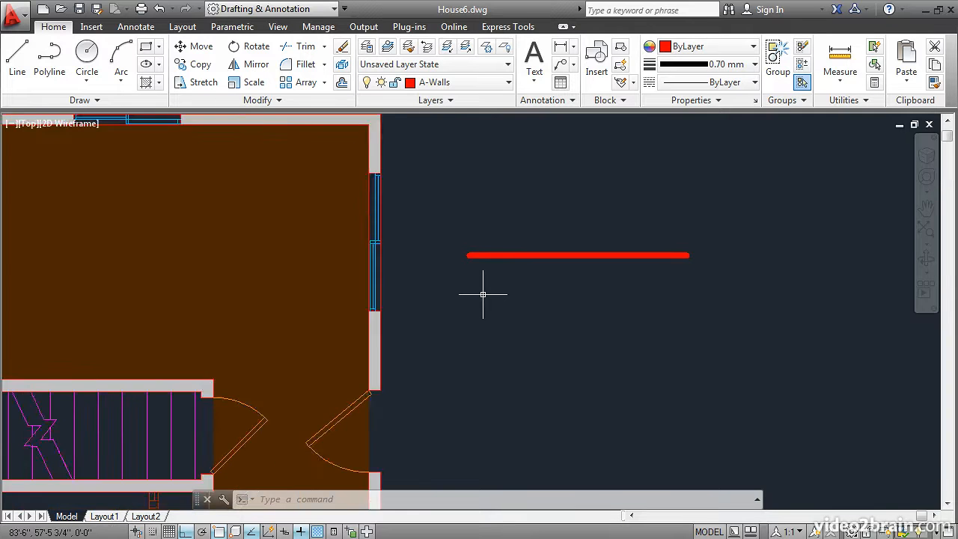
pyautogui.scroll(-4, 509, 325)
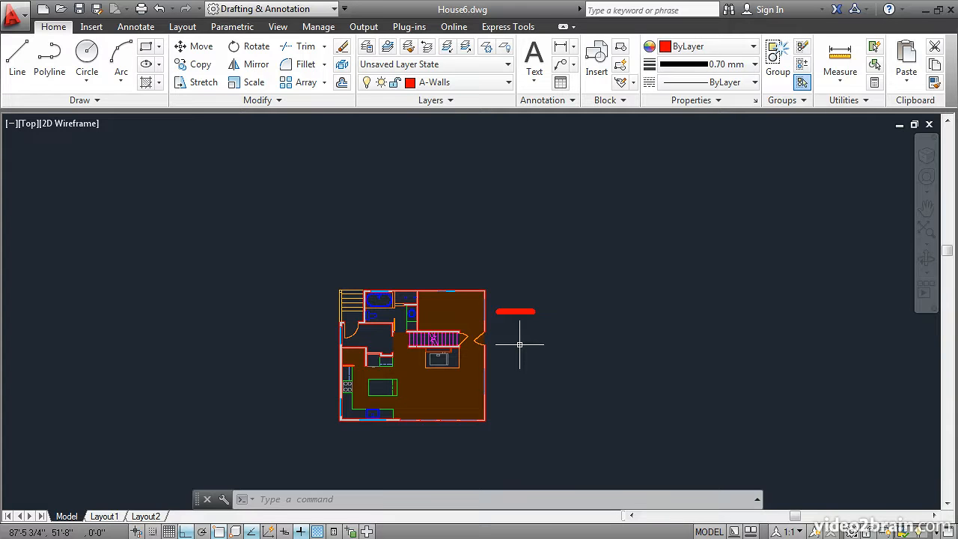
pyautogui.scroll(5, 520, 344)
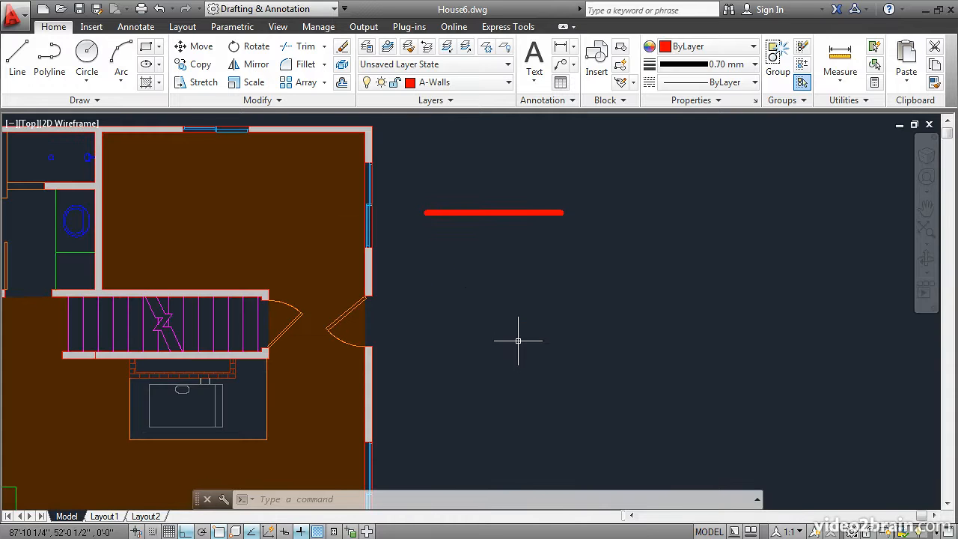
pyautogui.scroll(4, 453, 329)
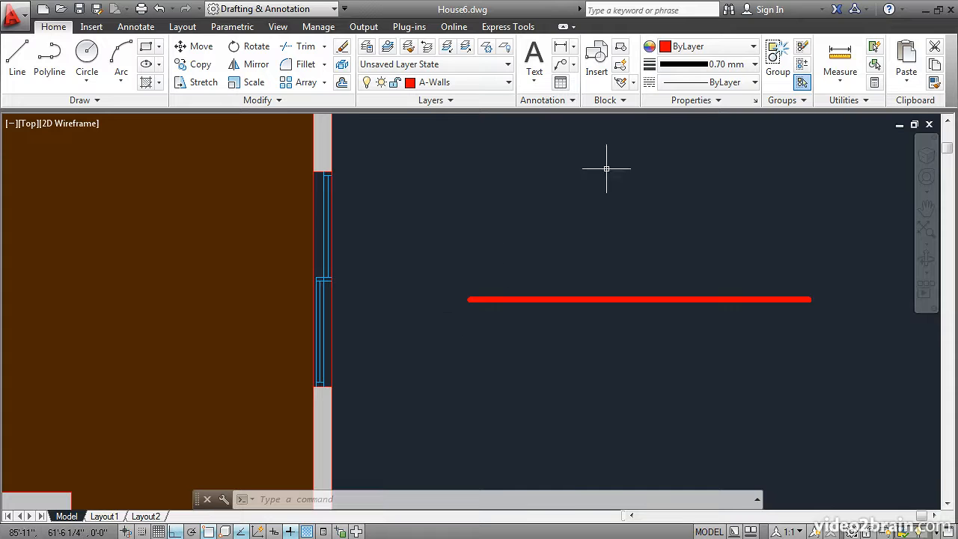
# Reset the current object lineweight to ByLayer
pyautogui.click(733, 65)
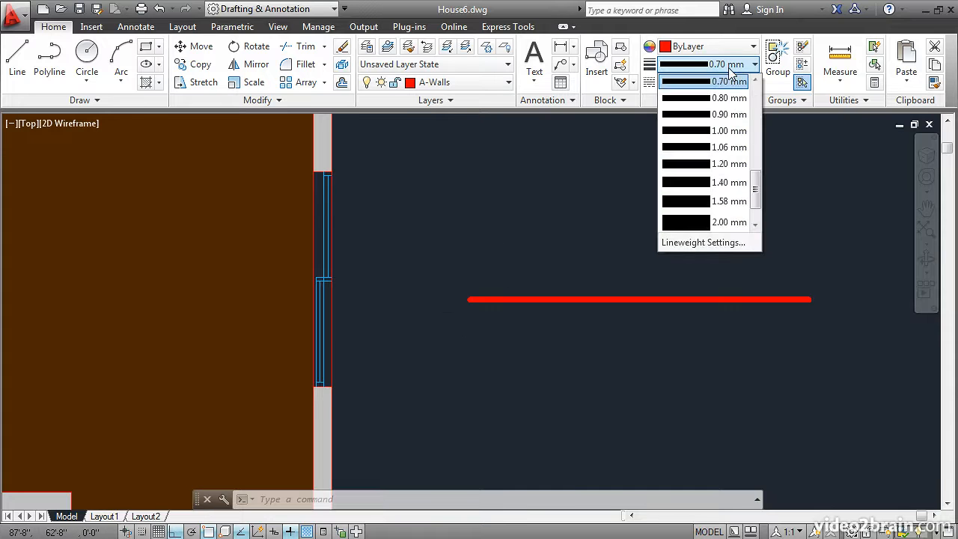
pyautogui.moveTo(757, 183); pyautogui.dragTo(756, 84)
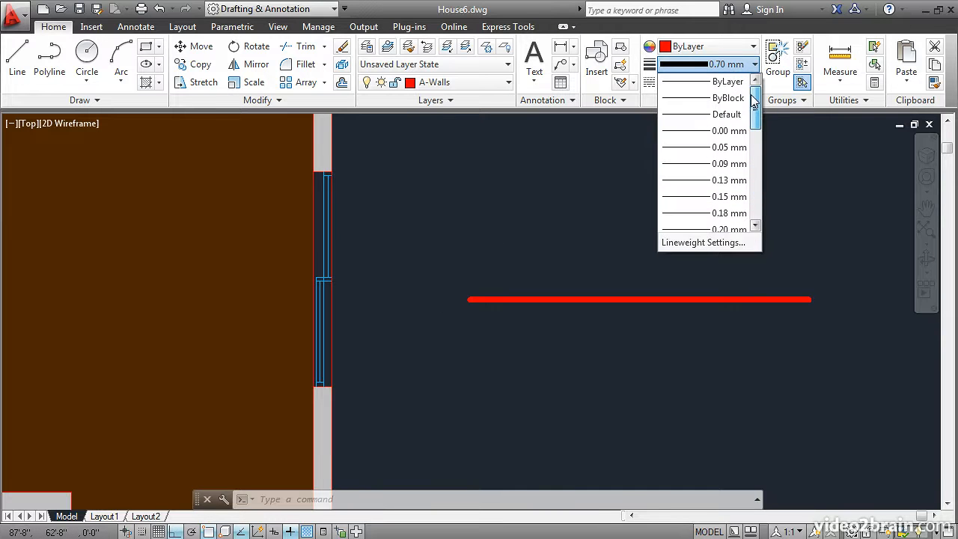
pyautogui.click(668, 98)
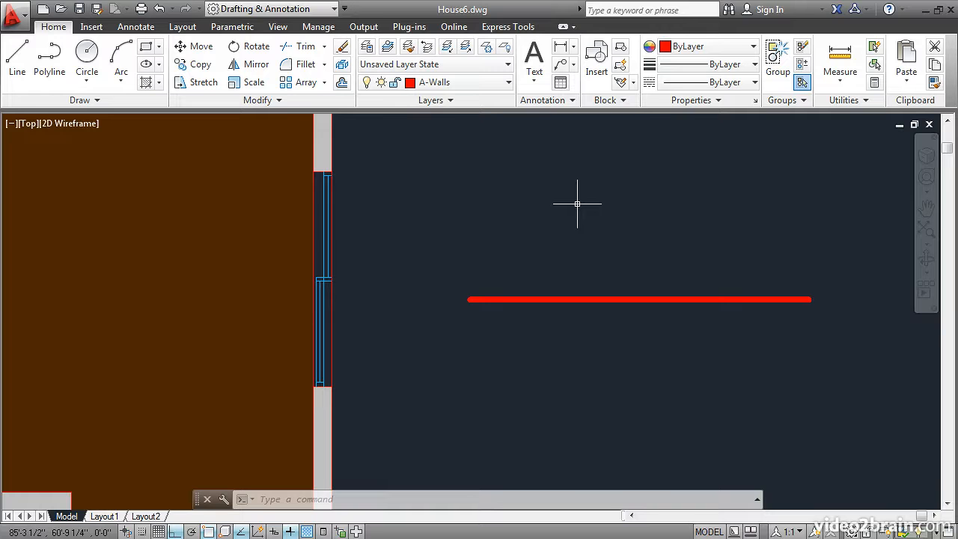
# Assign a 0.70 mm lineweight to the A-Walls layer and close the layer manager
pyautogui.click(367, 47)
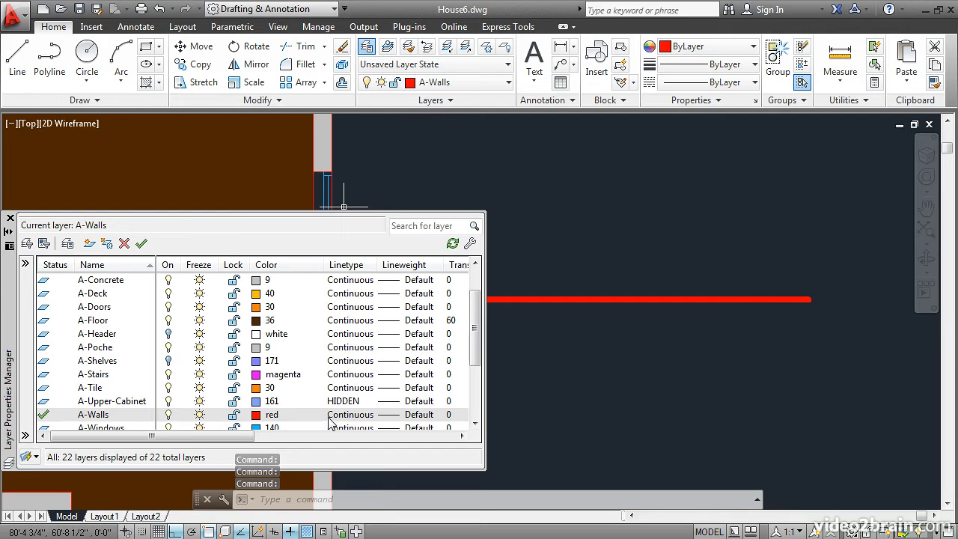
pyautogui.click(389, 417)
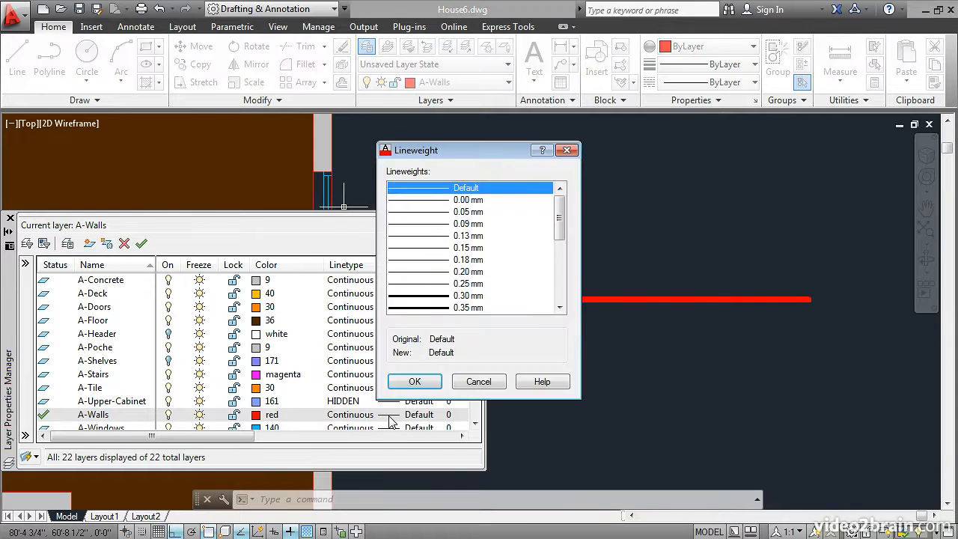
pyautogui.moveTo(563, 217); pyautogui.dragTo(561, 251)
pyautogui.click(423, 273)
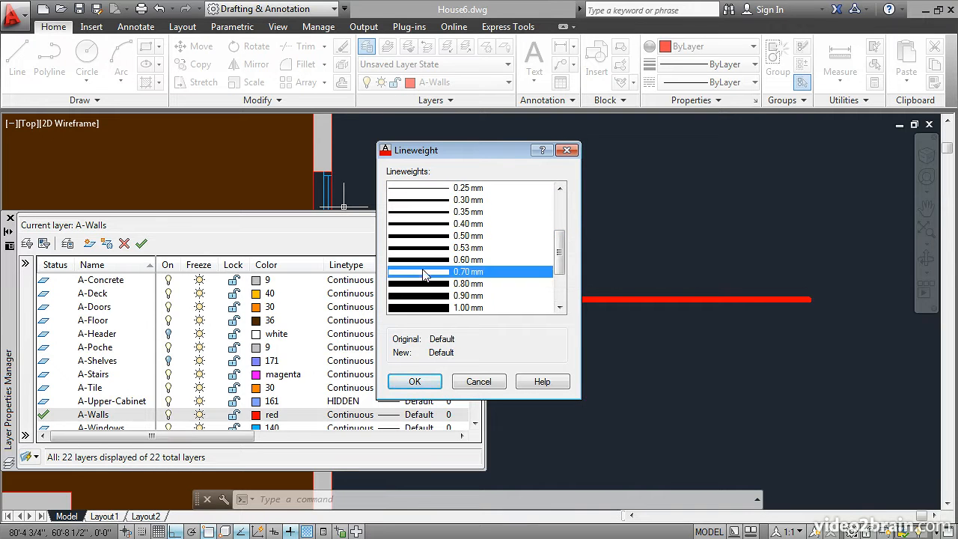
pyautogui.click(414, 382)
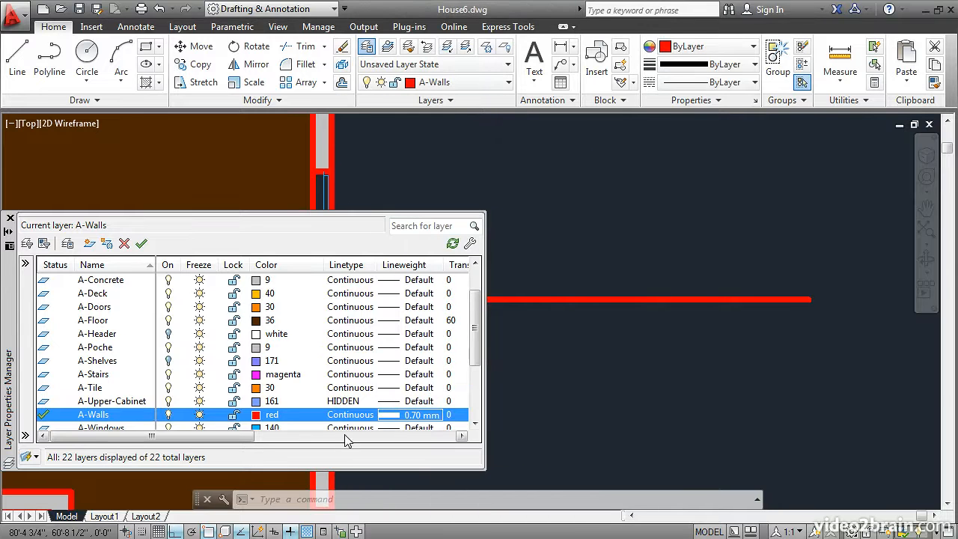
pyautogui.click(10, 218)
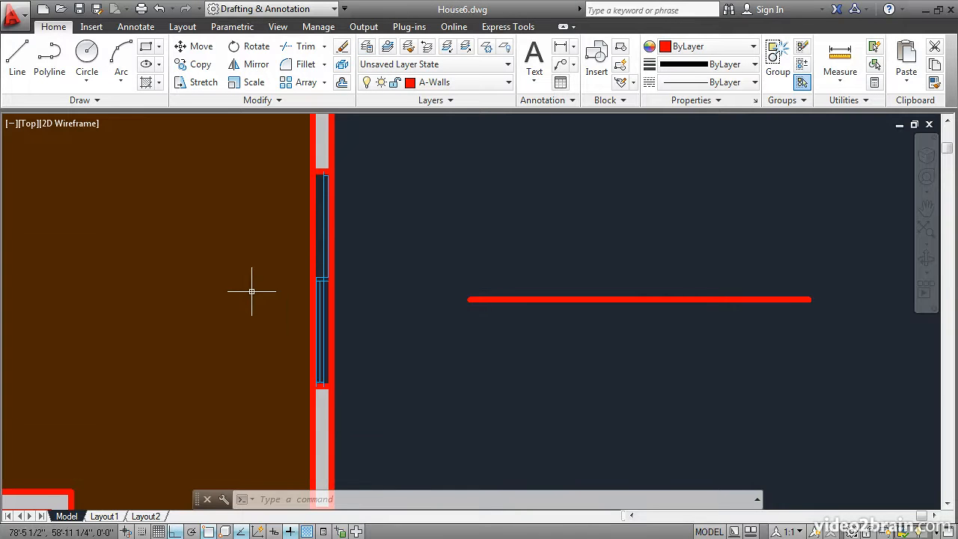
# Reduce the lineweight display scale to near its minimum in the lineweight settings
pyautogui.scroll(-2, 269, 301)
pyautogui.moveTo(269, 302)
pyautogui.mouseDown(button='middle')
pyautogui.moveTo(393, 306)
pyautogui.moveTo(506, 274)
pyautogui.mouseUp(button='middle')
pyautogui.scroll(-2, 504, 282)
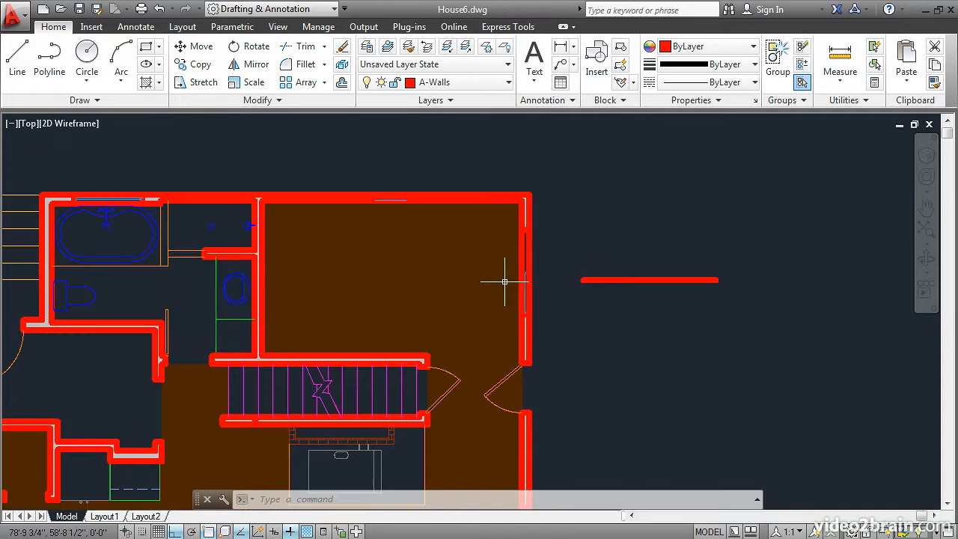
pyautogui.moveTo(385, 332); pyautogui.dragTo(491, 283, button='middle')
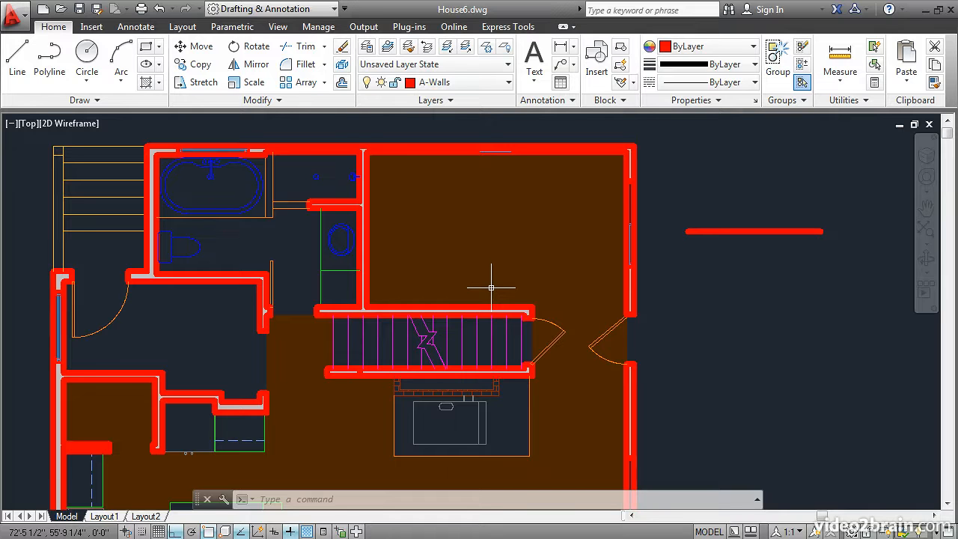
pyautogui.write('lw')
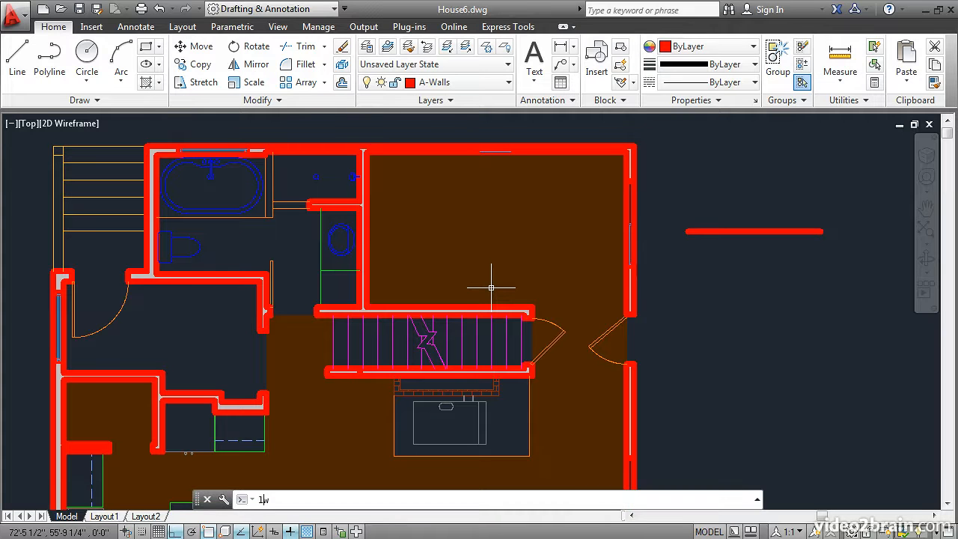
pyautogui.press('Return')
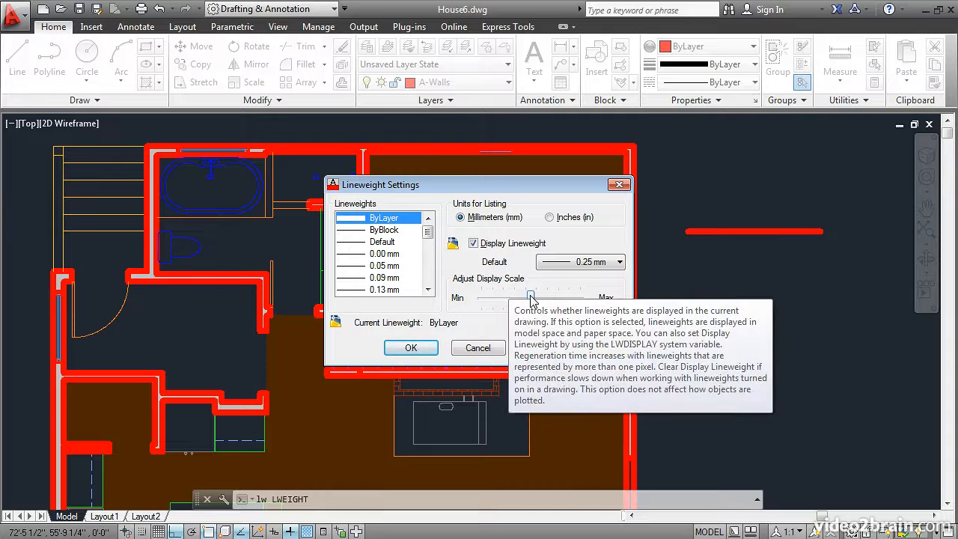
pyautogui.moveTo(531, 298); pyautogui.dragTo(498, 303)
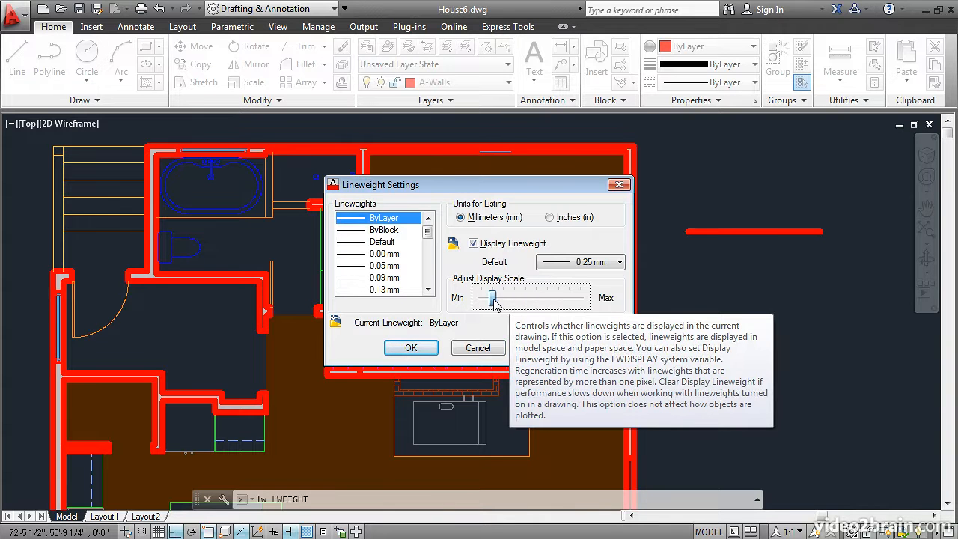
pyautogui.click(411, 349)
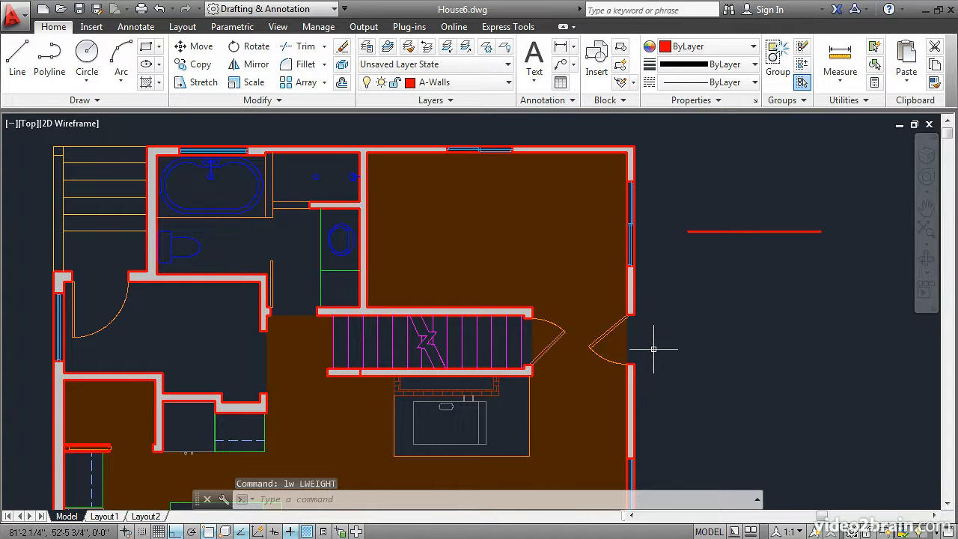
# Inspect the wall outlines near the doors up close and turn off lineweight display
pyautogui.scroll(2, 652, 346)
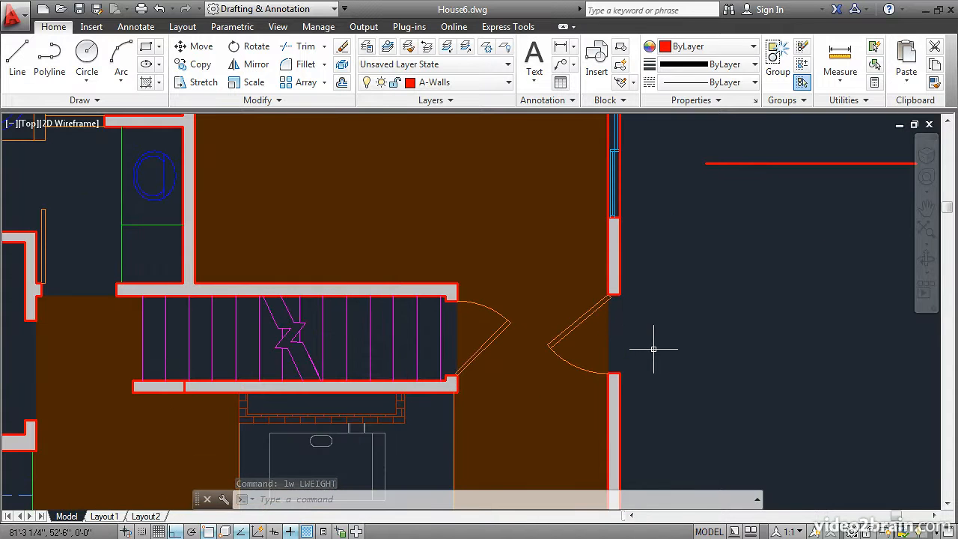
pyautogui.scroll(2, 654, 349)
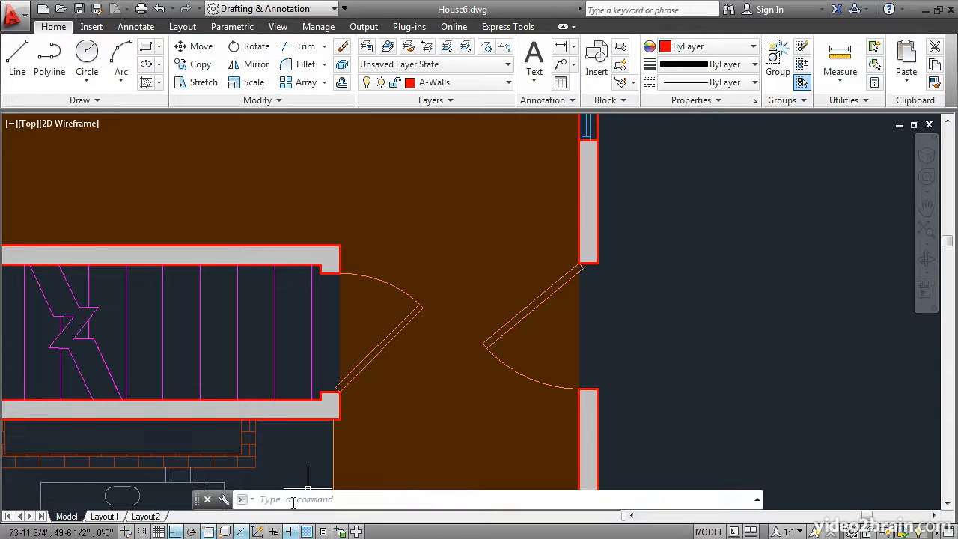
pyautogui.click(290, 531)
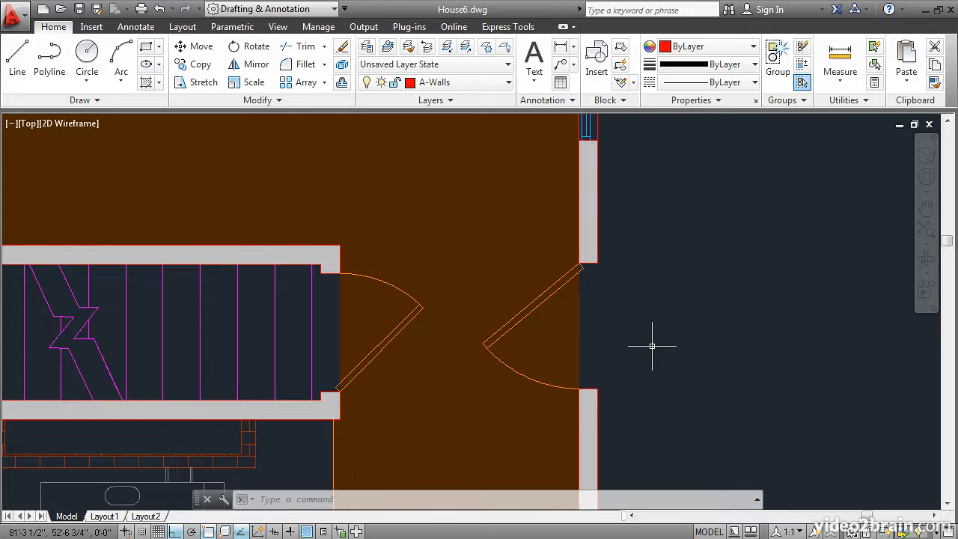
# Set the default lineweight for layers to 0.35 mm in the lineweight settings
pyautogui.write('lw')
pyautogui.press('Return')
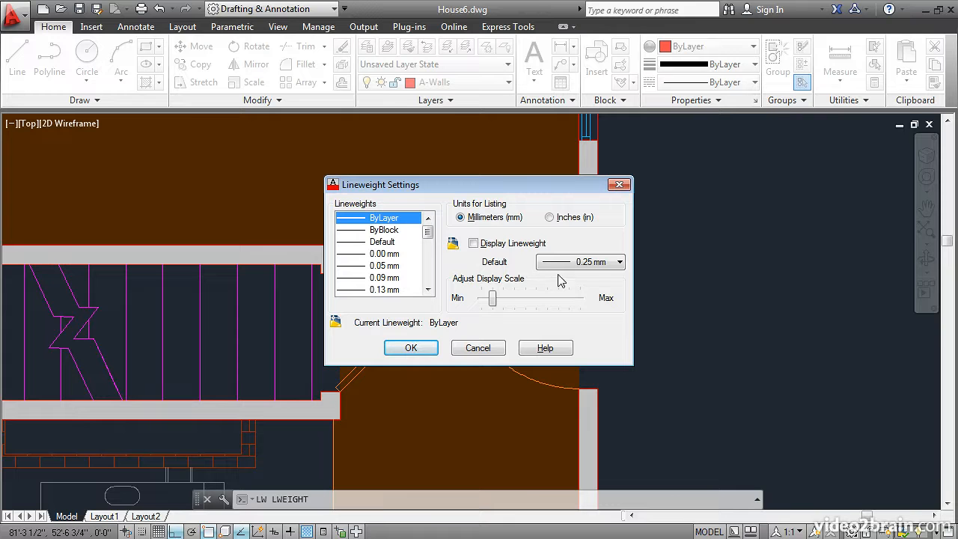
pyautogui.click(610, 271)
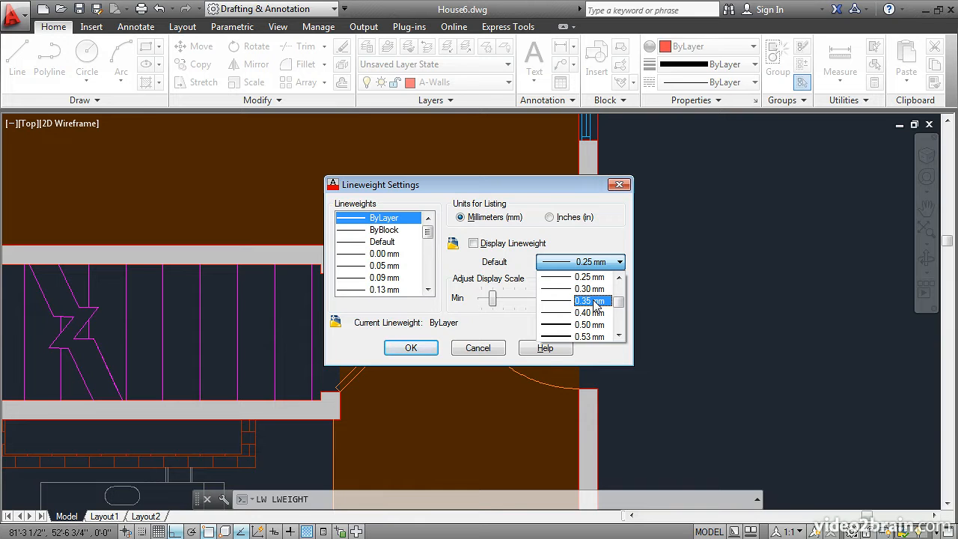
pyautogui.click(593, 301)
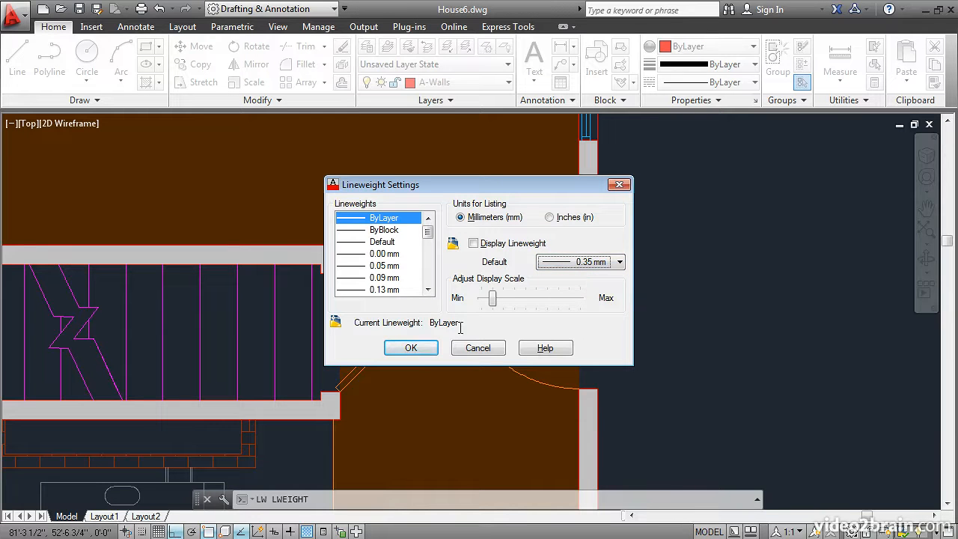
pyautogui.click(411, 348)
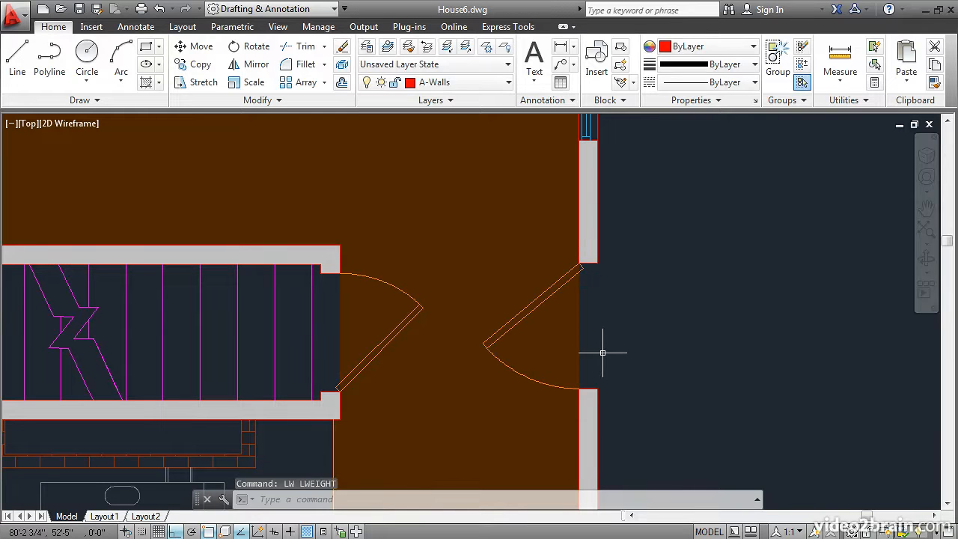
# Review the lineweights assigned to the layers in the layer manager, and close it
pyautogui.click(366, 48)
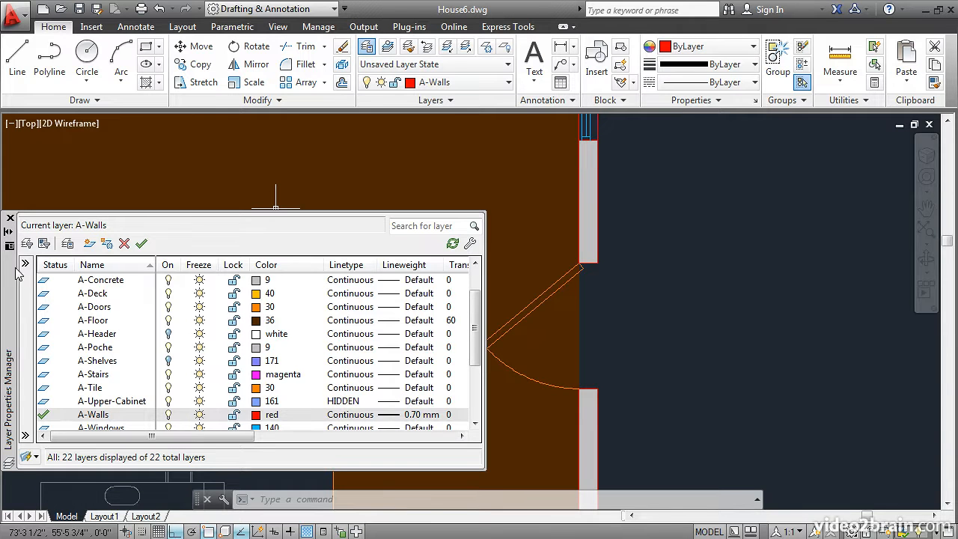
pyautogui.click(10, 218)
# Check which layers the tile outline around the stove and the brick edge below the stairs belong to
pyautogui.moveTo(147, 433); pyautogui.dragTo(402, 270, button='middle')
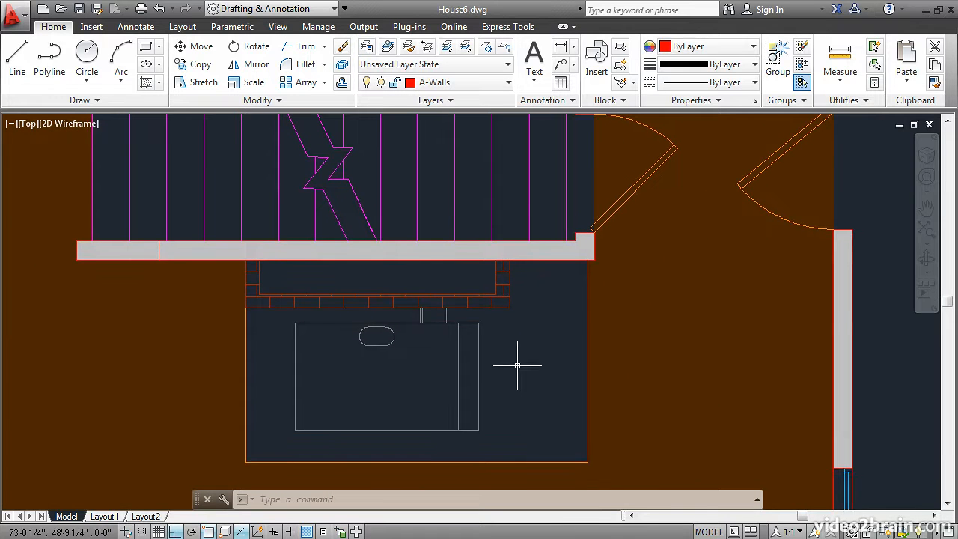
pyautogui.scroll(-2, 530, 367)
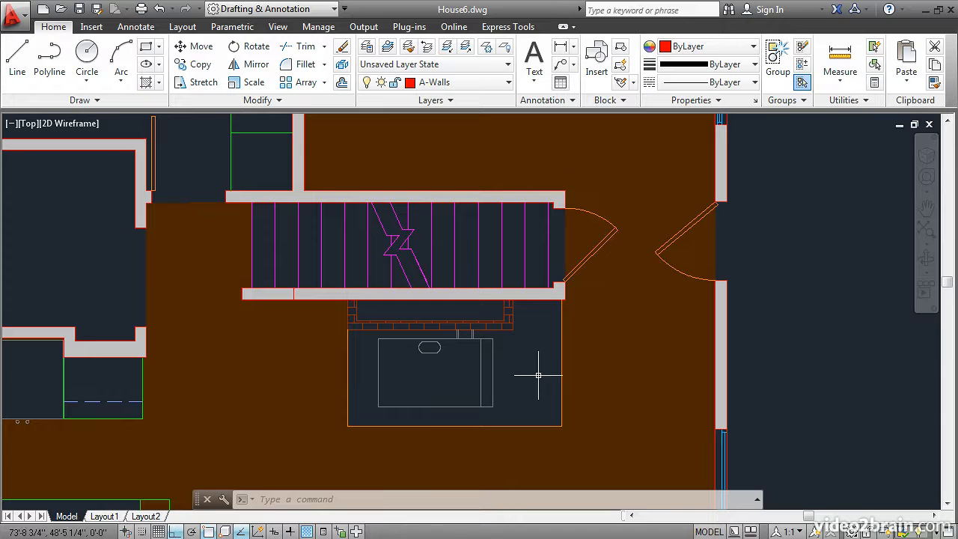
pyautogui.click(561, 378)
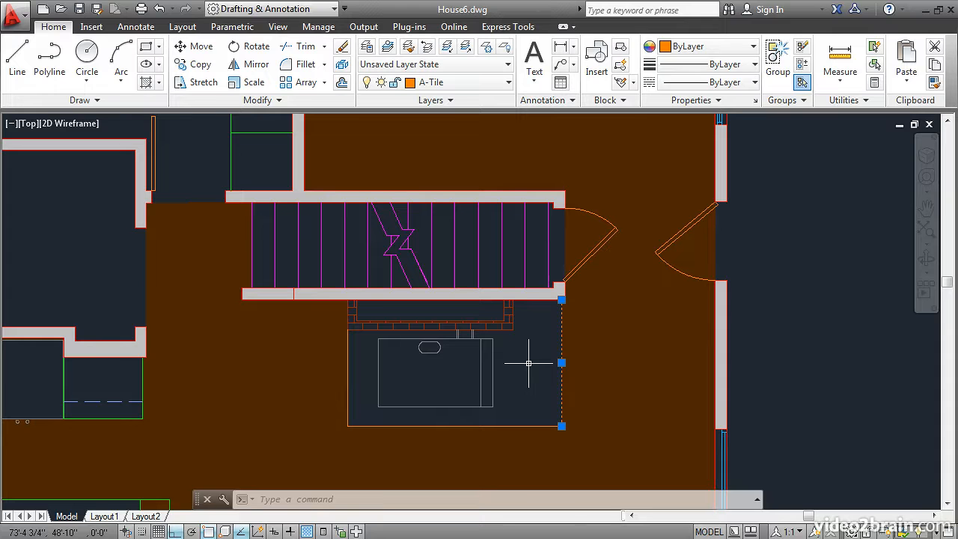
pyautogui.press('Escape')
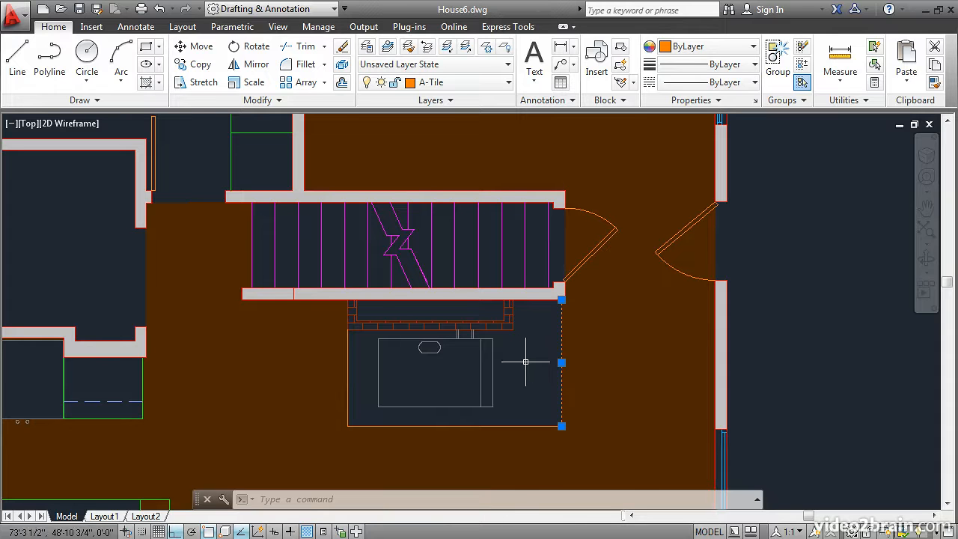
pyautogui.click(519, 361)
pyautogui.click(515, 356)
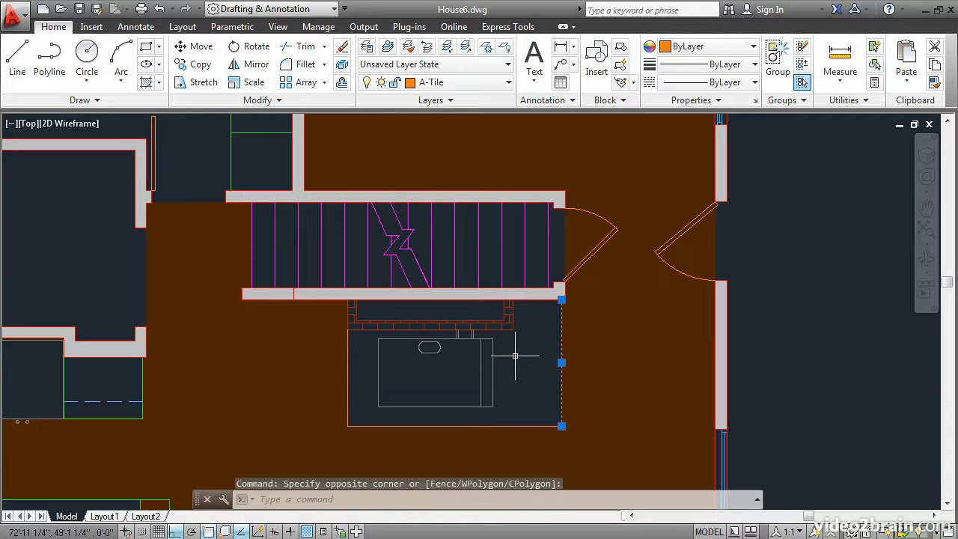
pyautogui.press('Escape')
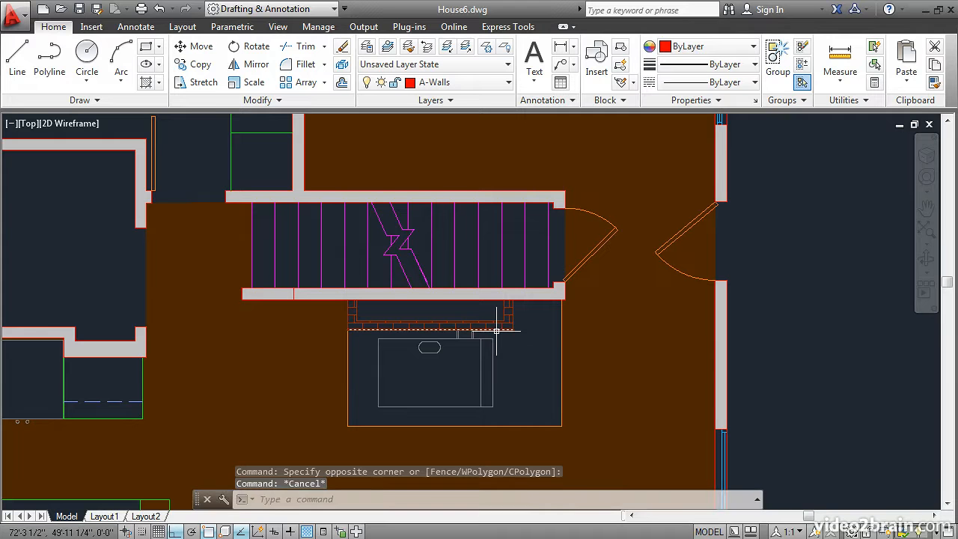
pyautogui.click(497, 330)
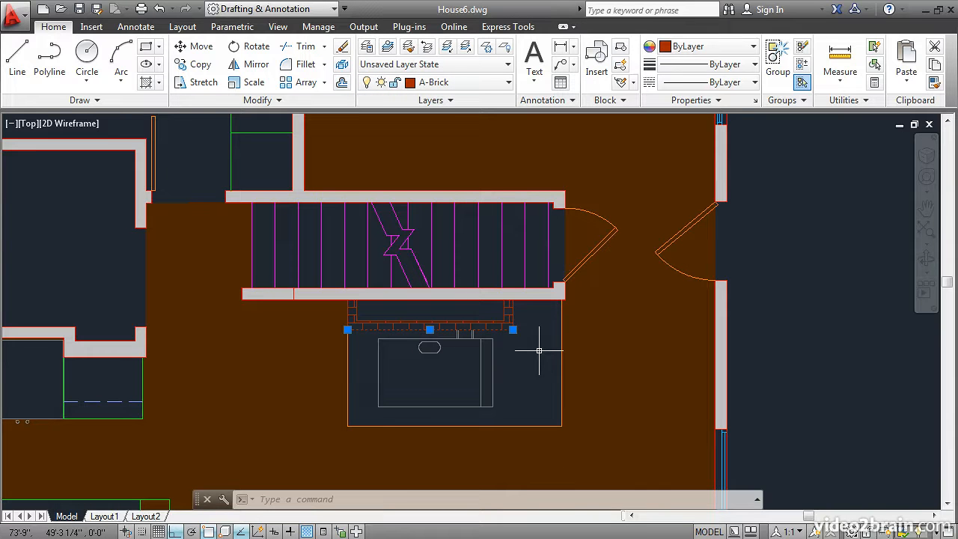
pyautogui.press('Escape')
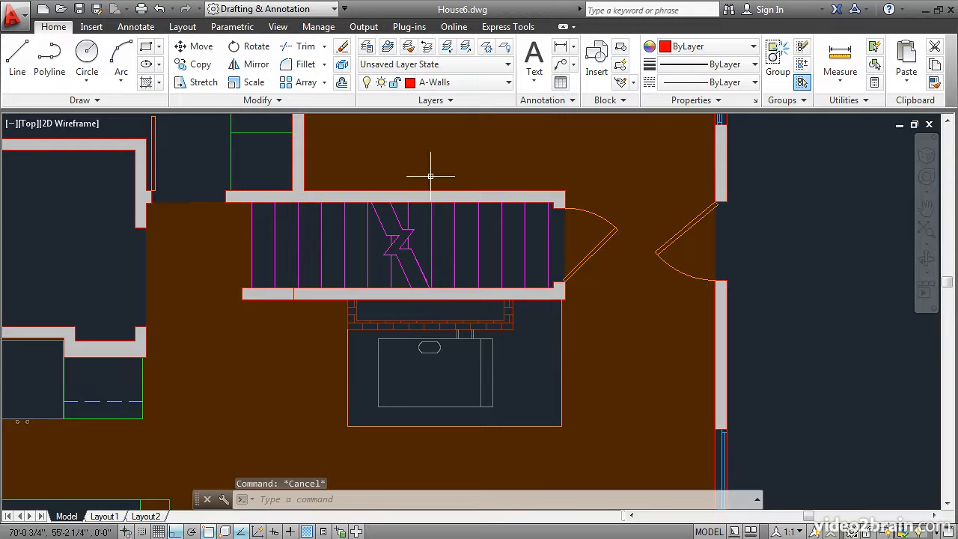
# Assign a 0.70 mm lineweight to the A-Brick layer
pyautogui.click(365, 48)
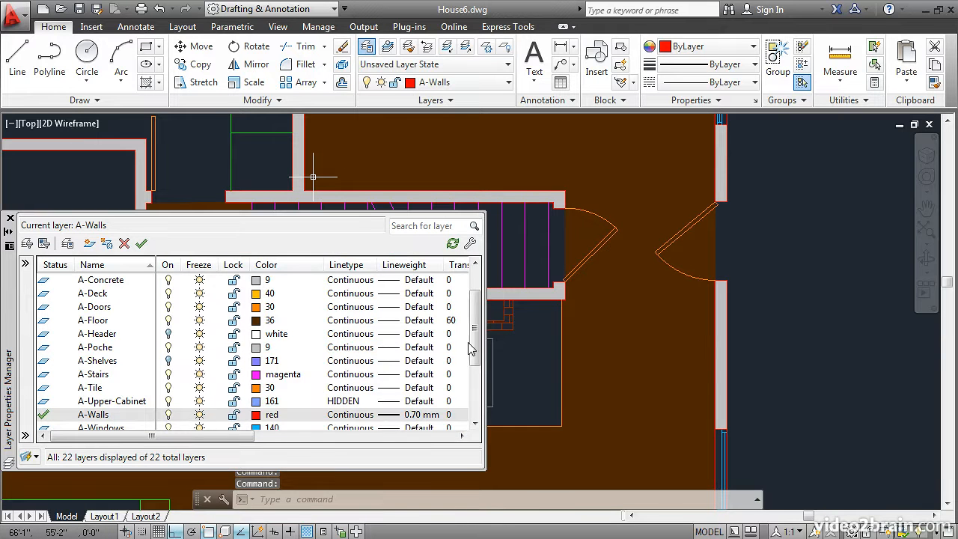
pyautogui.scroll(1, 472, 349)
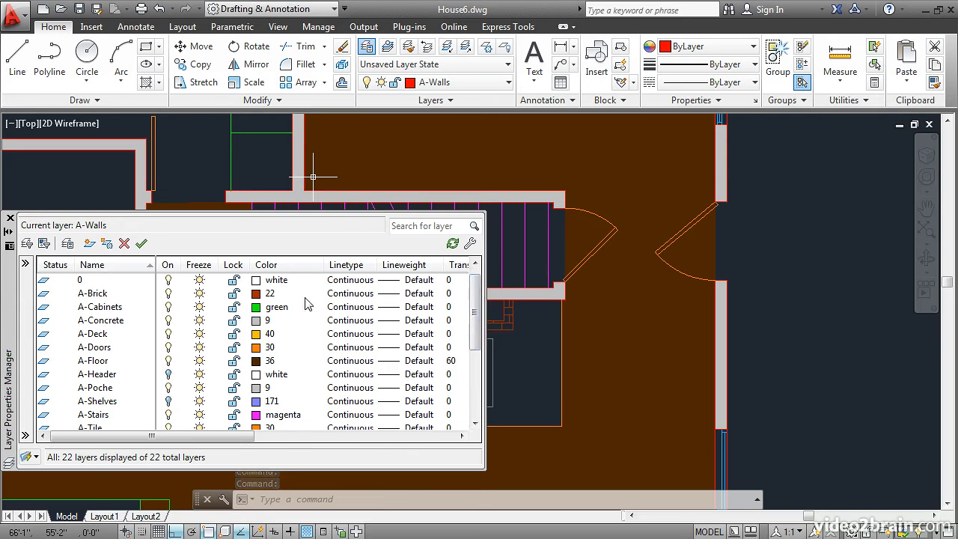
pyautogui.click(394, 296)
pyautogui.click(394, 297)
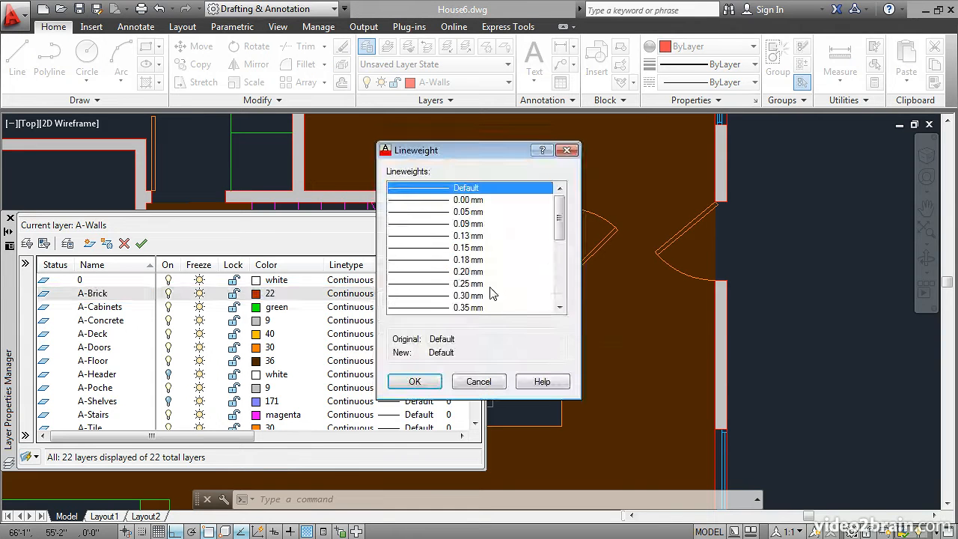
pyautogui.moveTo(560, 223); pyautogui.dragTo(561, 252)
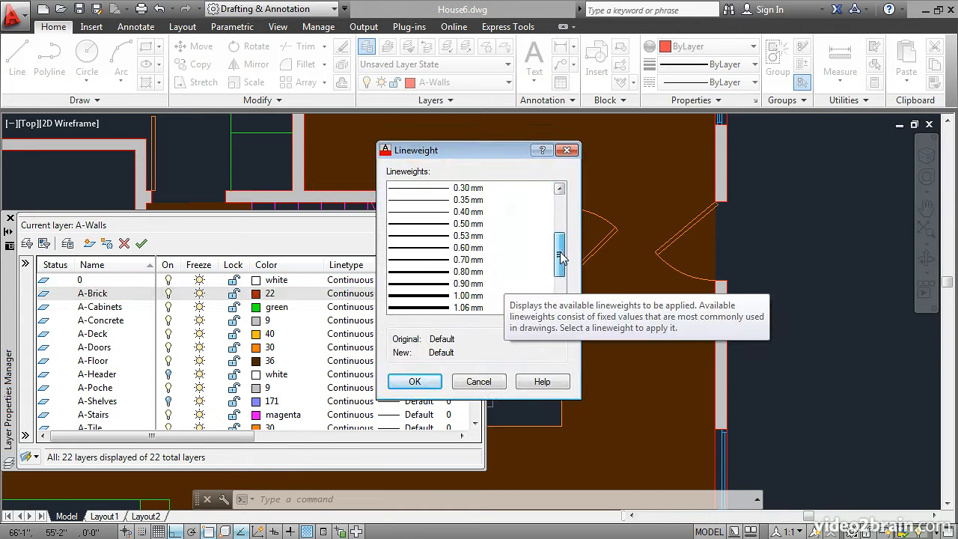
pyautogui.click(430, 262)
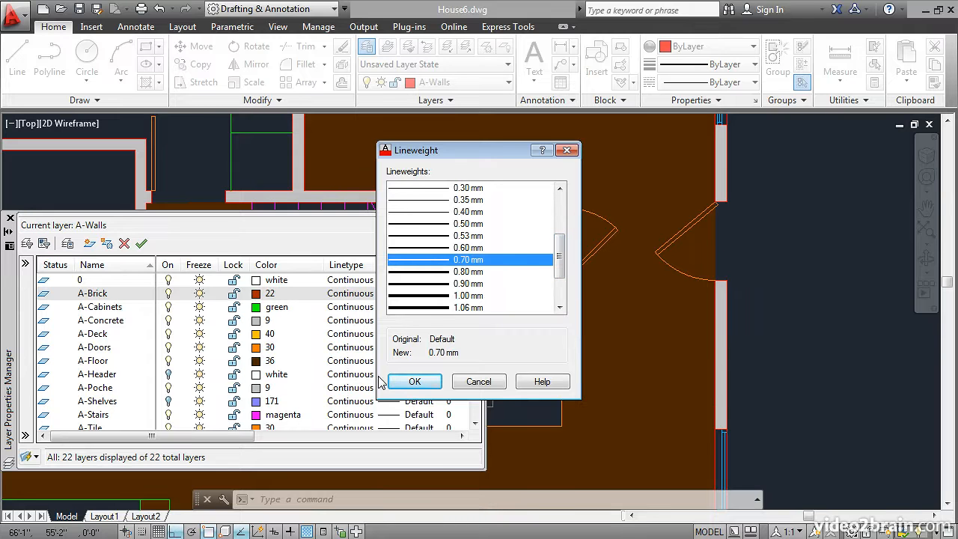
pyautogui.click(410, 381)
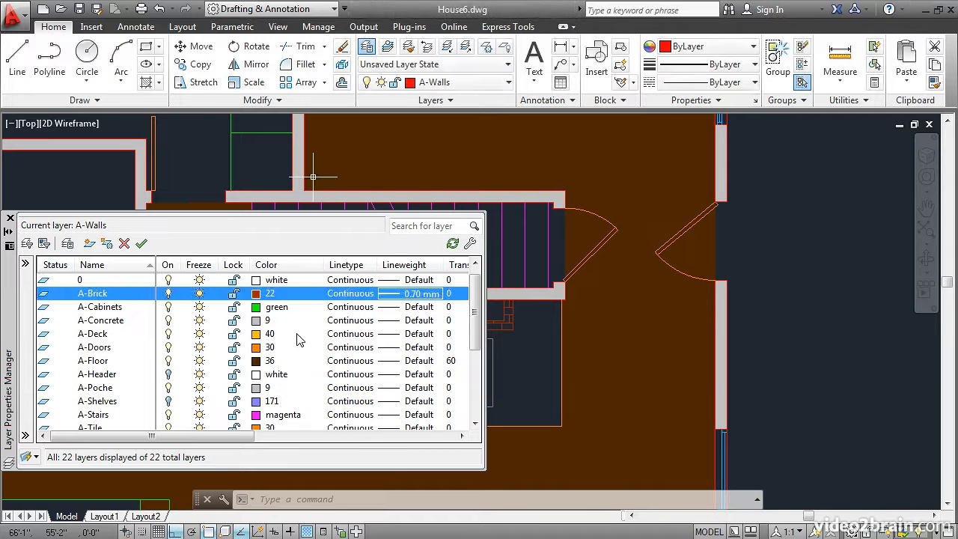
# Assign a 0.20 mm lineweight to the A-Tile layer and close the layer manager
pyautogui.moveTo(476, 310); pyautogui.dragTo(476, 322)
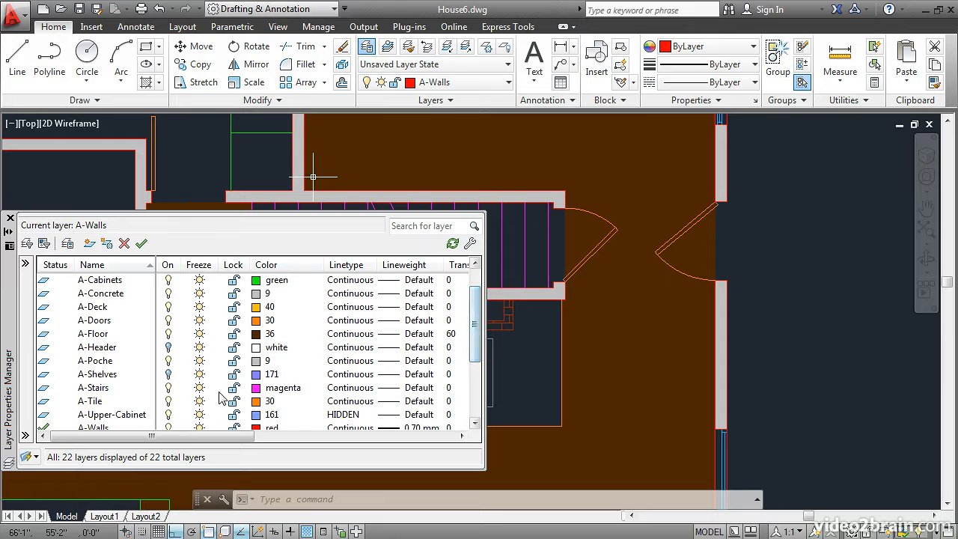
pyautogui.click(408, 401)
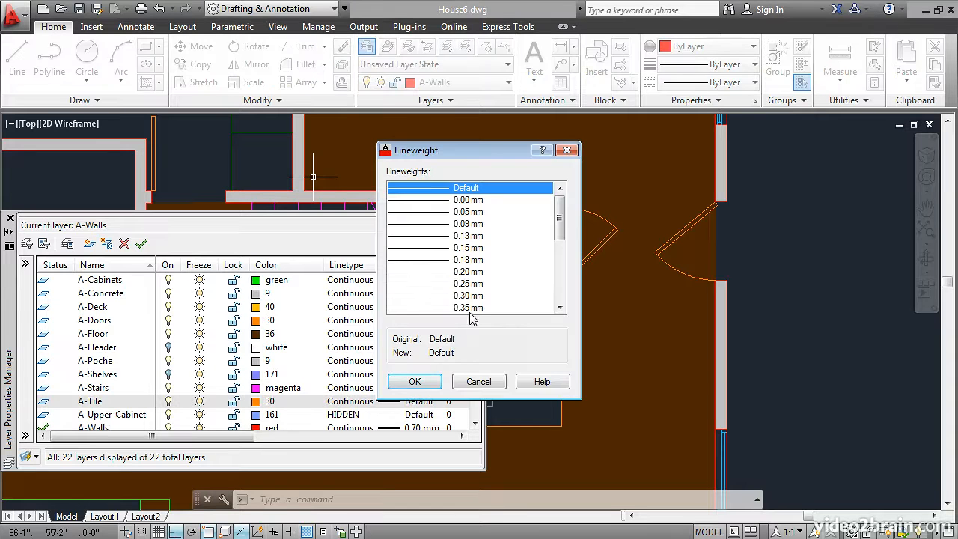
pyautogui.click(441, 272)
pyautogui.click(415, 383)
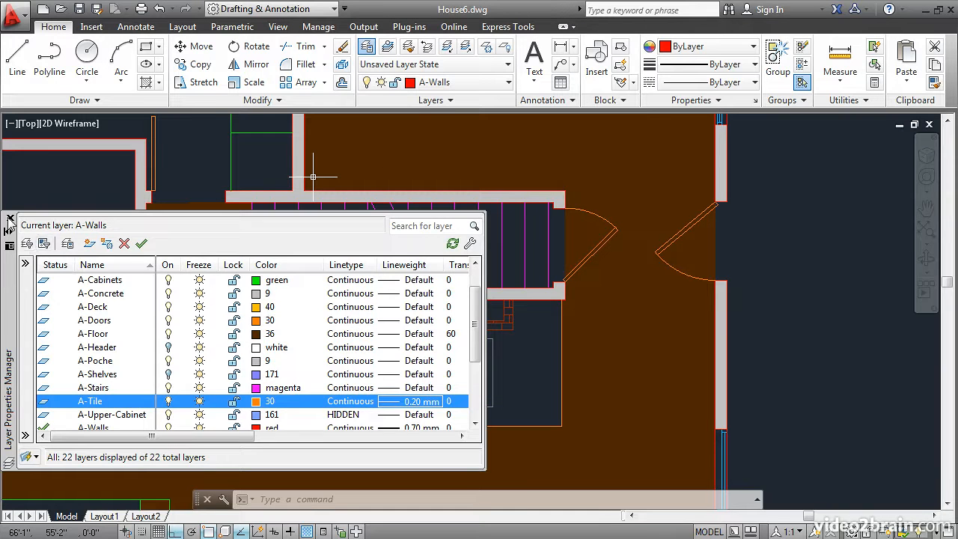
pyautogui.click(10, 218)
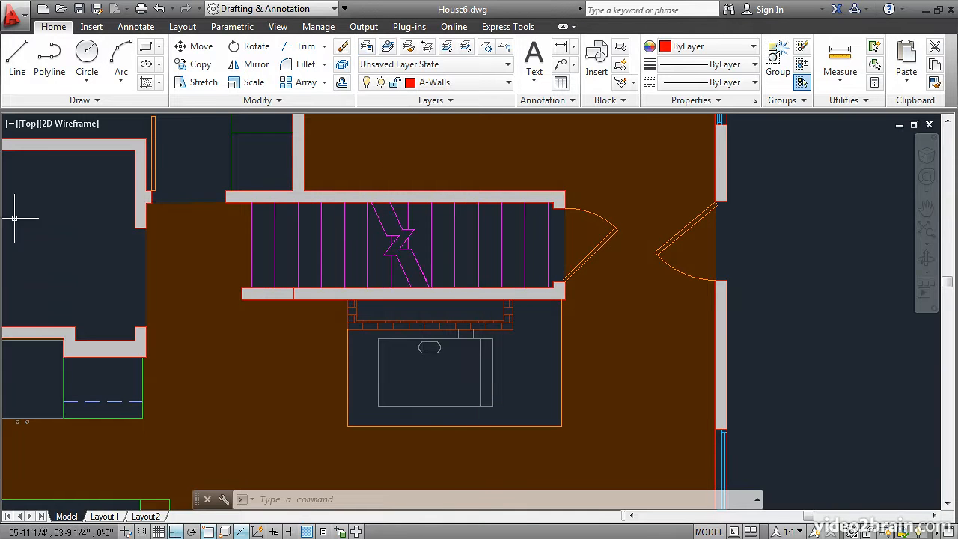
# Turn on lineweight display and examine the brick and tile outlines around the stove up close
pyautogui.click(291, 532)
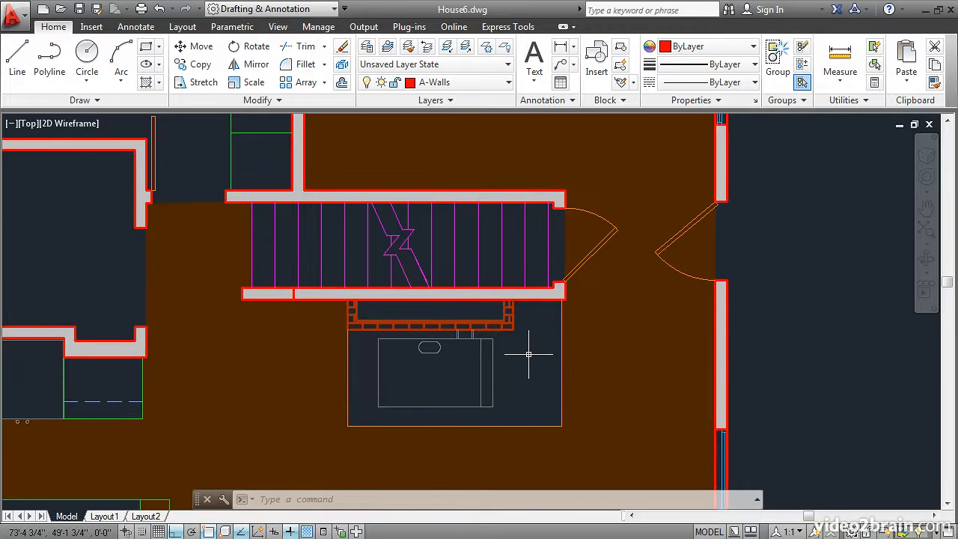
pyautogui.scroll(1, 529, 354)
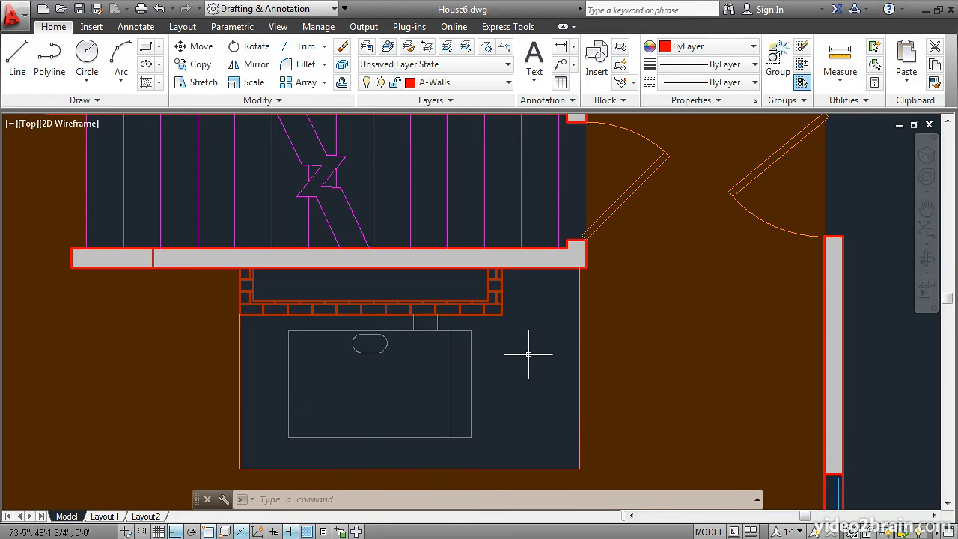